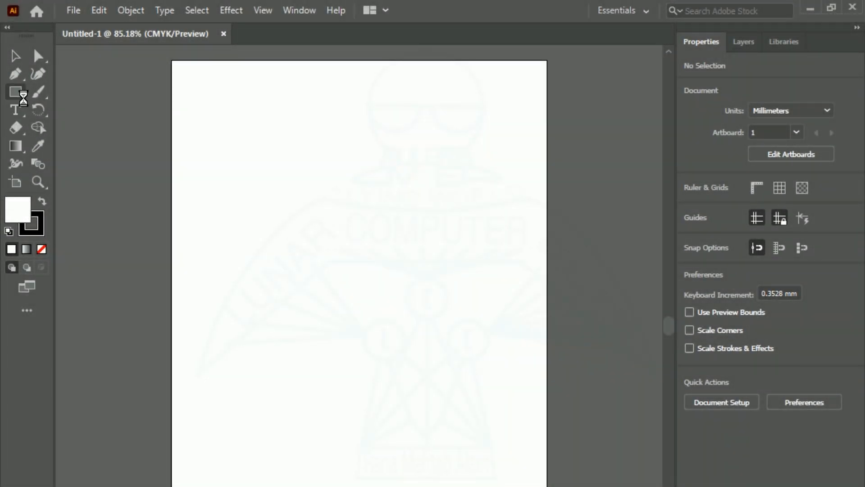
Step: Draw a circle about 94.5 mm in diameter near the middle of the artboard with the Ellipse tool
{"action": "left_click", "coordinate": [23, 97]}
{"action": "left_click", "coordinate": [22, 97]}
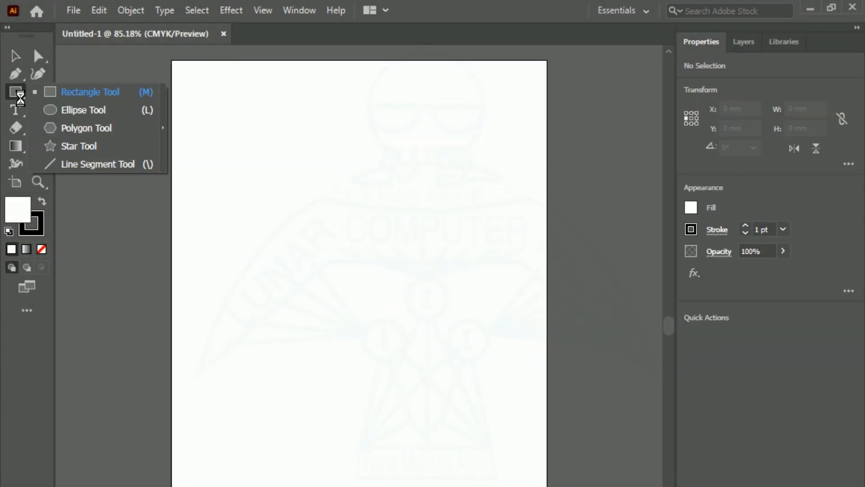
{"action": "left_click", "coordinate": [63, 110]}
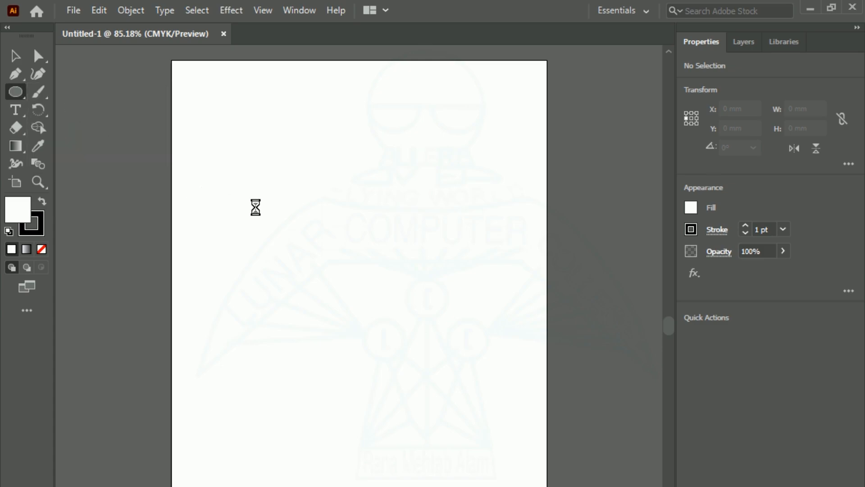
{"action": "left_click_drag", "start_coordinate": [255, 207], "coordinate": [424, 369]}
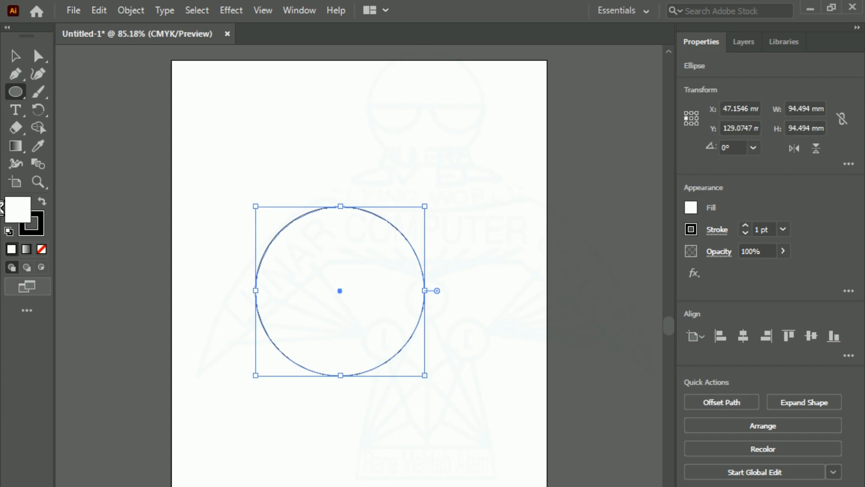
Step: Convert the circle's outline into a text path with the Type on a Path tool
{"action": "left_click", "coordinate": [14, 111]}
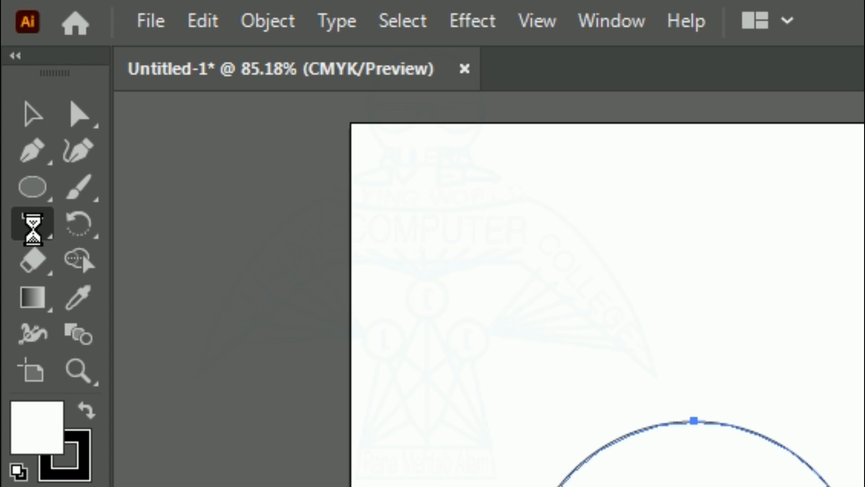
{"action": "left_click", "coordinate": [33, 229]}
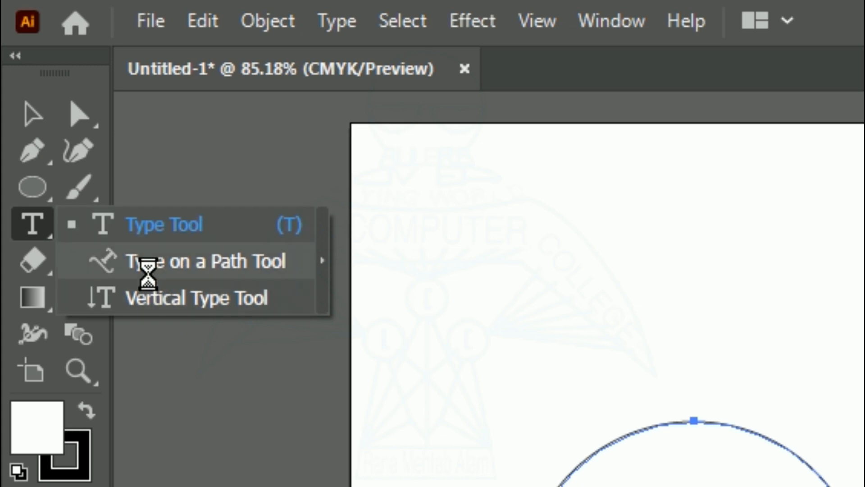
{"action": "left_click", "coordinate": [208, 266]}
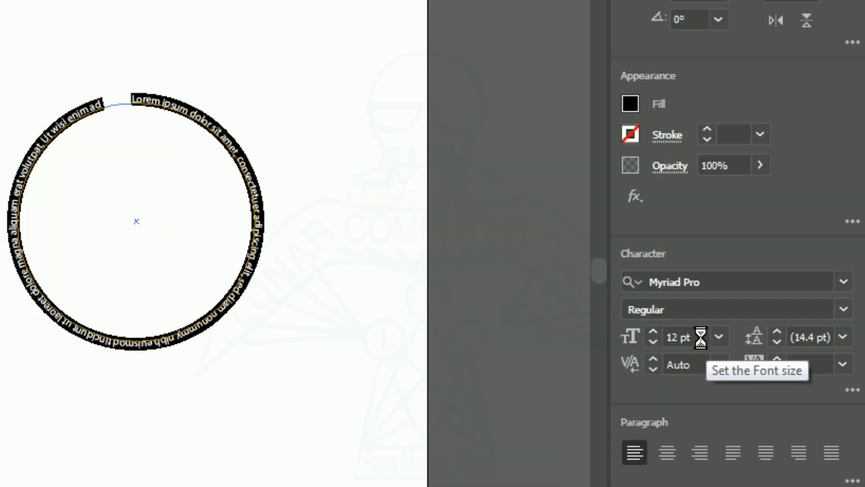
Step: Format the placeholder text around the circle in Arial Black at 22 pt
{"action": "left_click", "coordinate": [740, 372]}
{"action": "key", "text": "Up"}
{"action": "key", "text": "Up"}
{"action": "key", "text": "Up"}
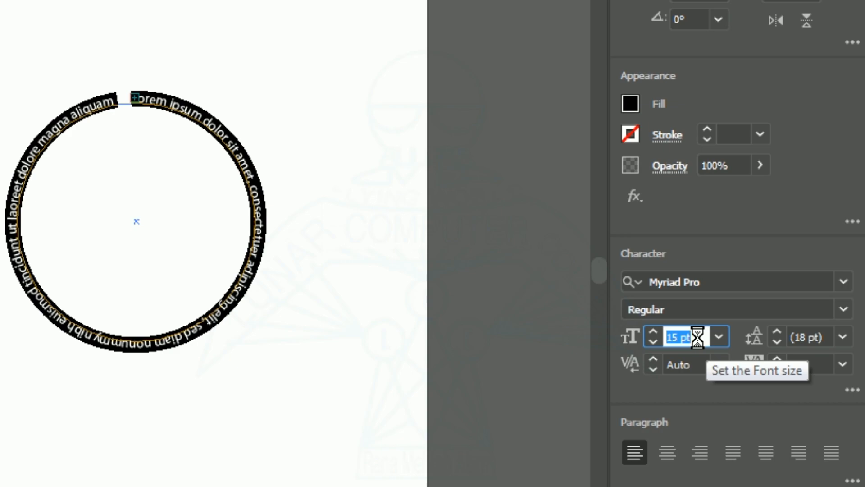
{"action": "key", "text": "Up"}
{"action": "key", "text": "Up"}
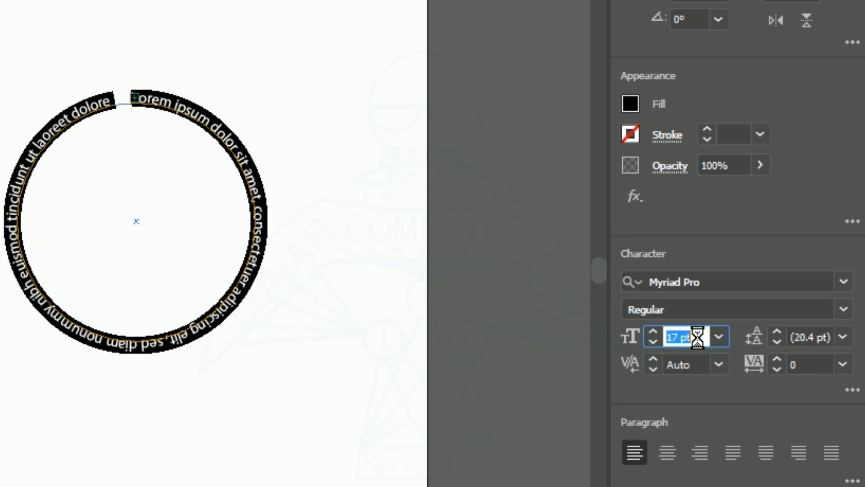
{"action": "key", "text": "Up"}
{"action": "key", "text": "Up"}
{"action": "key", "text": "Up"}
{"action": "key", "text": "Up"}
{"action": "key", "text": "Up"}
{"action": "key", "text": "Up"}
{"action": "key", "text": "Up"}
{"action": "key", "text": "Up"}
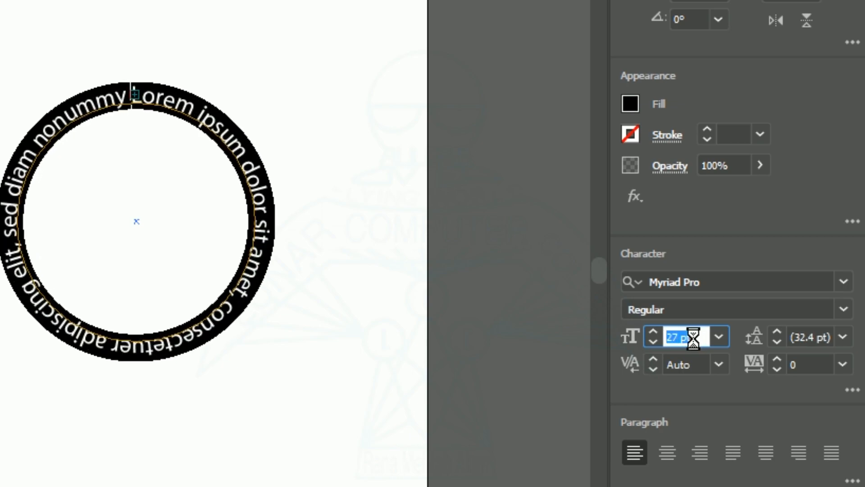
{"action": "key", "text": "Down"}
{"action": "key", "text": "Down"}
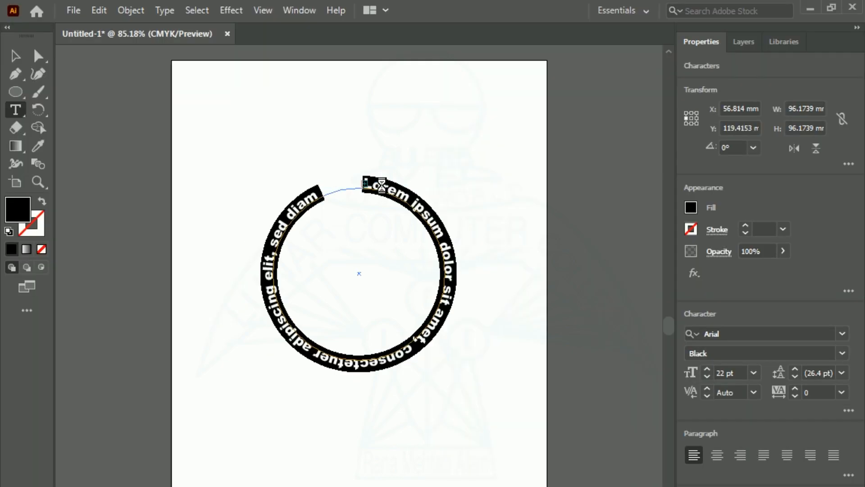
Step: Replace the placeholder text on the circle with "LUNAR COMPUTER COLLEGE" and deselect it
{"action": "type", "text": "LUNAR COMPUTER COLLEGE"}
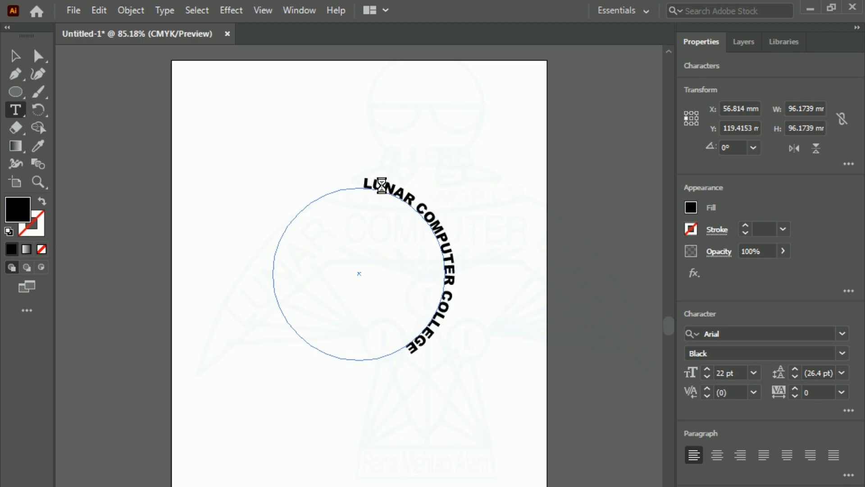
{"action": "left_click", "coordinate": [15, 56]}
{"action": "left_click", "coordinate": [257, 424]}
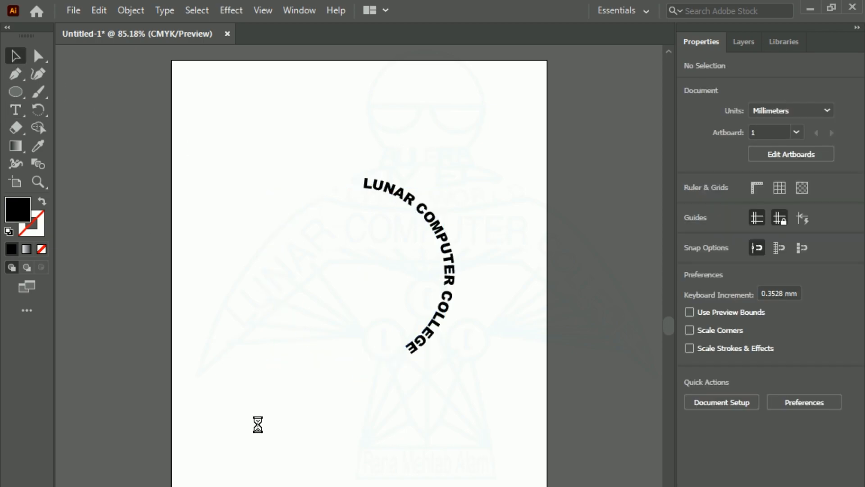
Step: Rotate the text circle clockwise until the lettering is roughly centred along the lower arc
{"action": "left_click", "coordinate": [363, 180]}
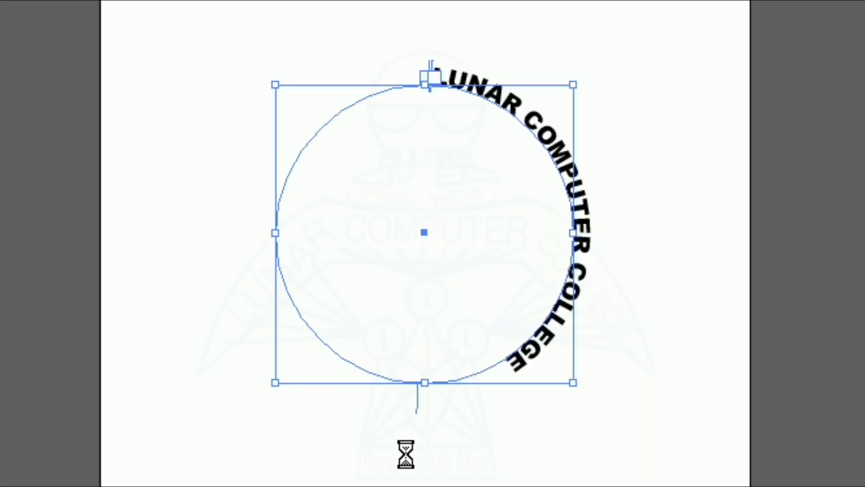
{"action": "left_click_drag", "start_coordinate": [586, 83], "coordinate": [546, 474]}
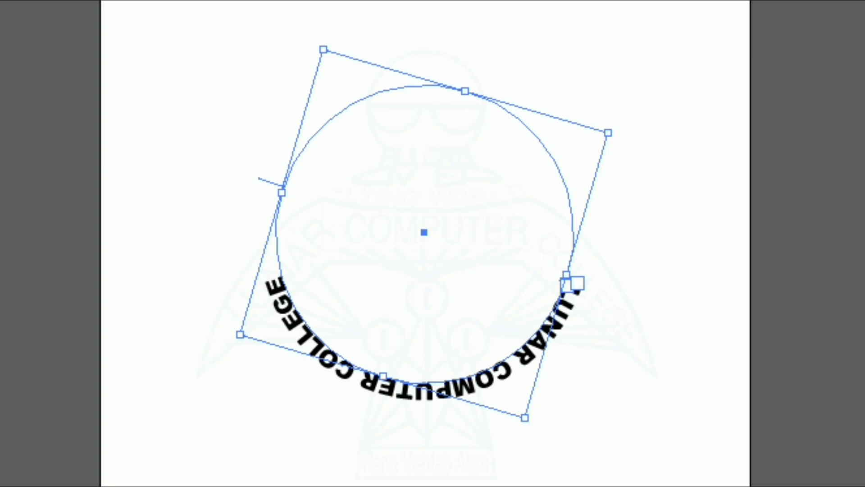
{"action": "key", "text": "ctrl+shift+a"}
{"action": "left_click", "coordinate": [440, 391]}
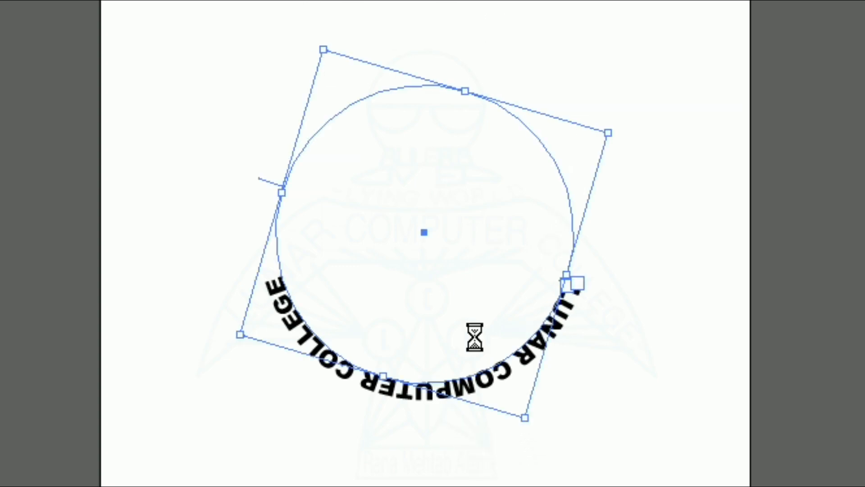
{"action": "left_click_drag", "start_coordinate": [541, 425], "coordinate": [569, 405]}
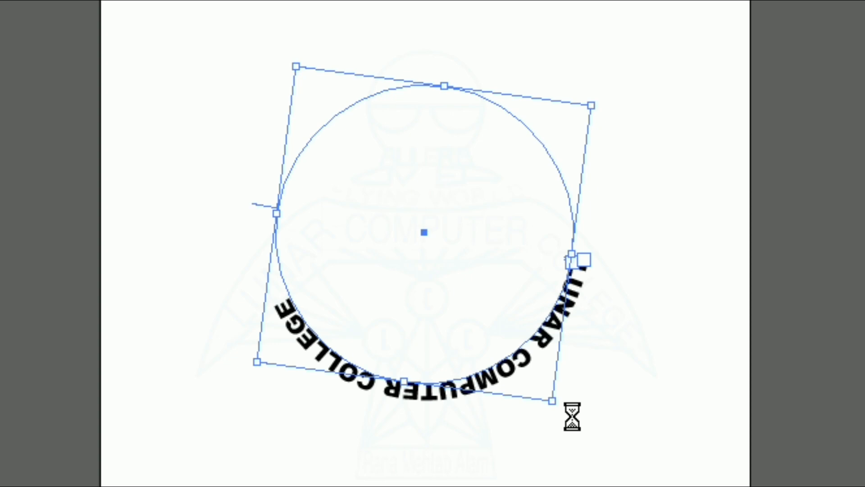
{"action": "left_click_drag", "start_coordinate": [562, 416], "coordinate": [539, 425]}
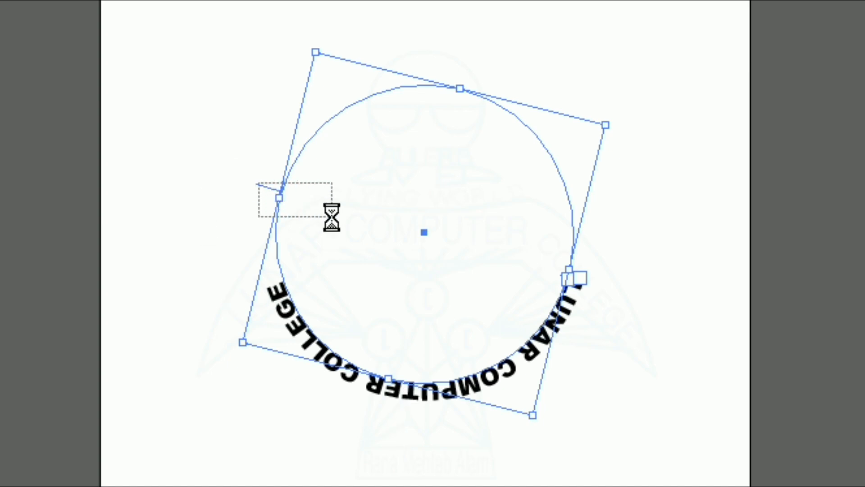
Step: Flip the lettering to the inside of the circle so it reads left to right along the lower arc
{"action": "left_click_drag", "start_coordinate": [261, 186], "coordinate": [346, 243]}
{"action": "left_click", "coordinate": [260, 398]}
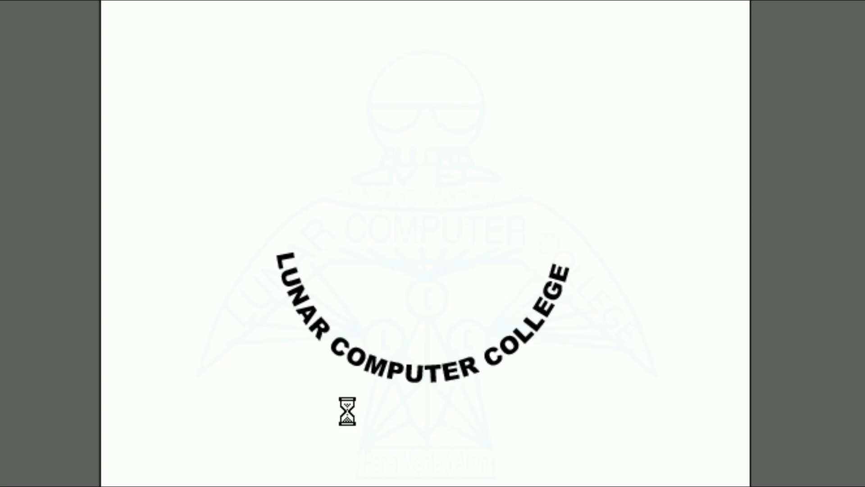
{"action": "left_click", "coordinate": [370, 363]}
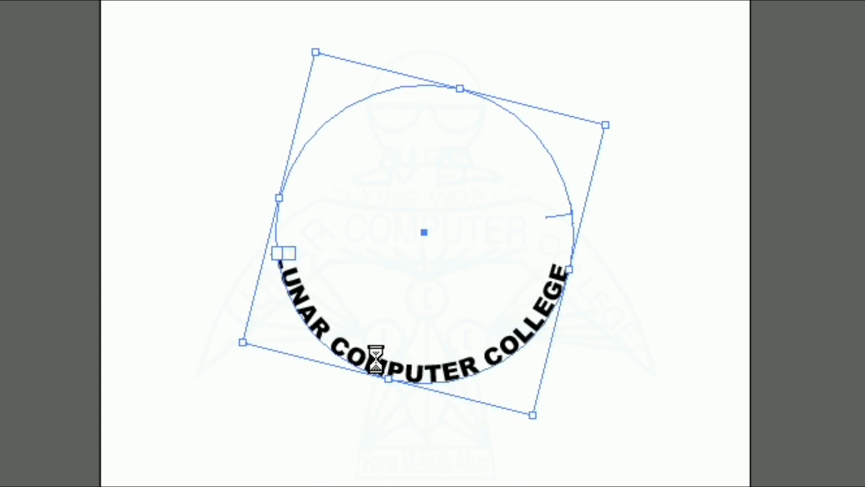
{"action": "key", "text": "ctrl+shift+a"}
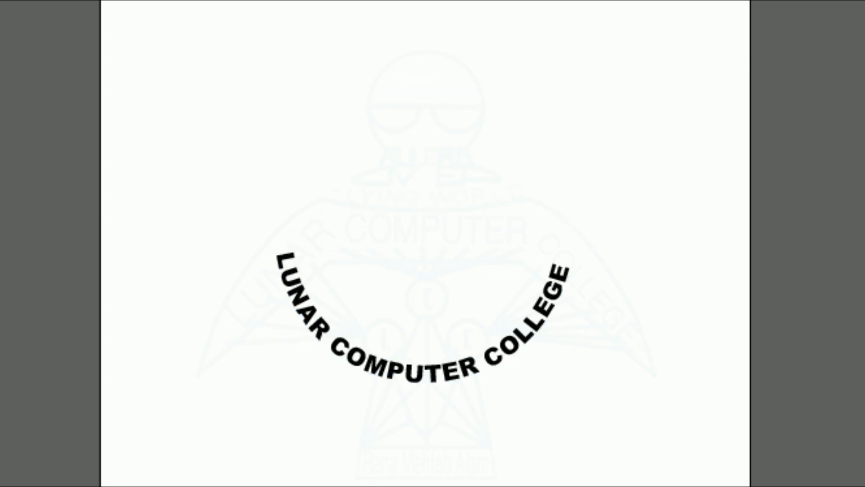
Step: Enlarge the circular text proportionally to about 124 mm in diameter and move it up on the artboard
{"action": "left_click", "coordinate": [391, 358]}
{"action": "left_click_drag", "start_coordinate": [565, 273], "coordinate": [653, 288]}
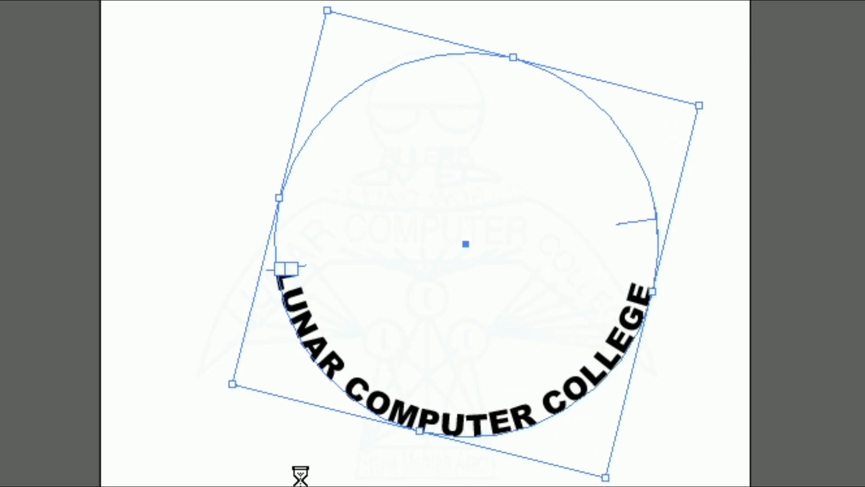
{"action": "left_click", "coordinate": [307, 442]}
{"action": "left_click_drag", "start_coordinate": [319, 367], "coordinate": [316, 269]}
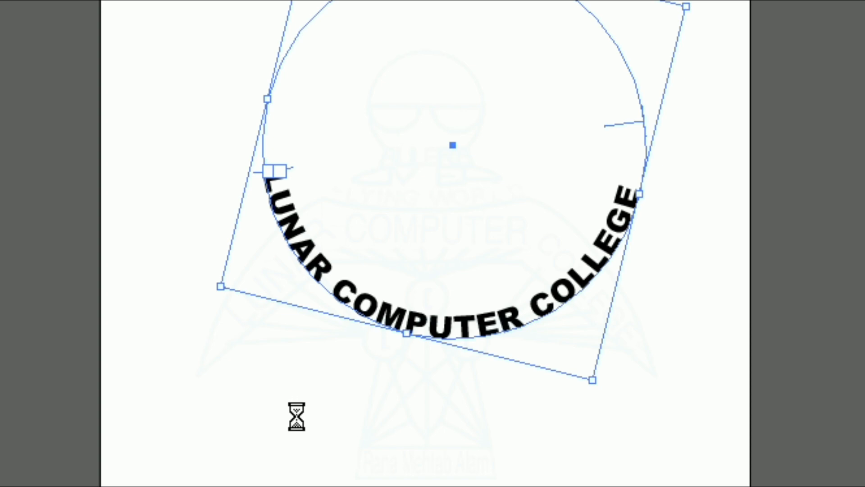
{"action": "left_click", "coordinate": [296, 415]}
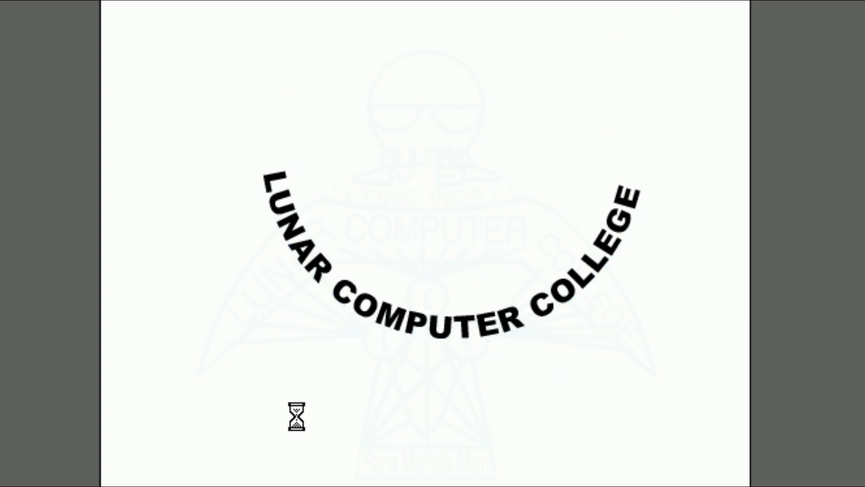
Step: Select all the lettering on the circle and fill it with the red swatch C=15 M=100 Y=90 K=10
{"action": "left_click", "coordinate": [372, 315]}
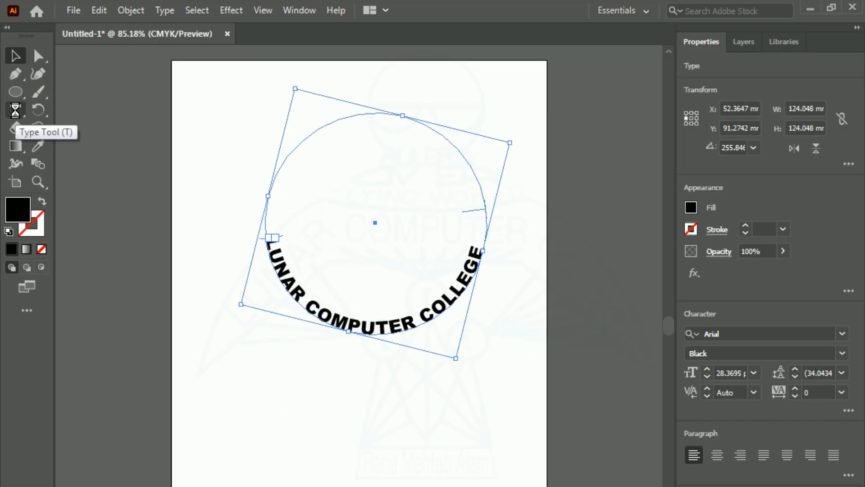
{"action": "left_click", "coordinate": [15, 109]}
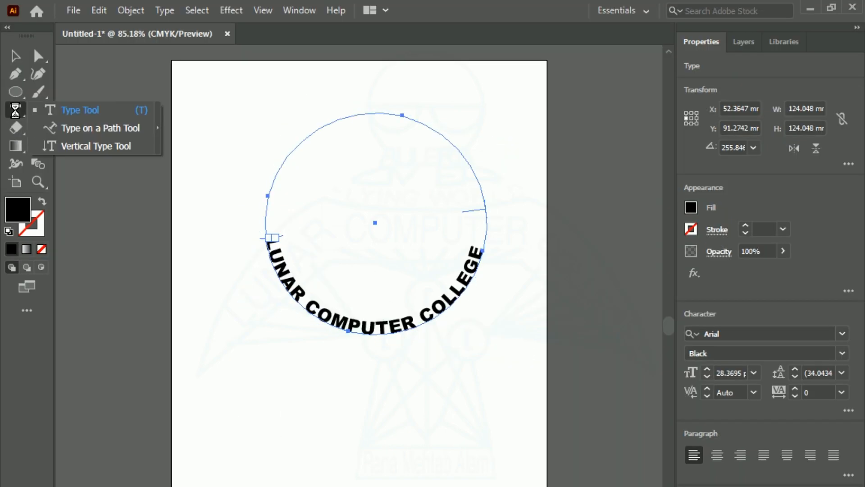
{"action": "left_click", "coordinate": [63, 128]}
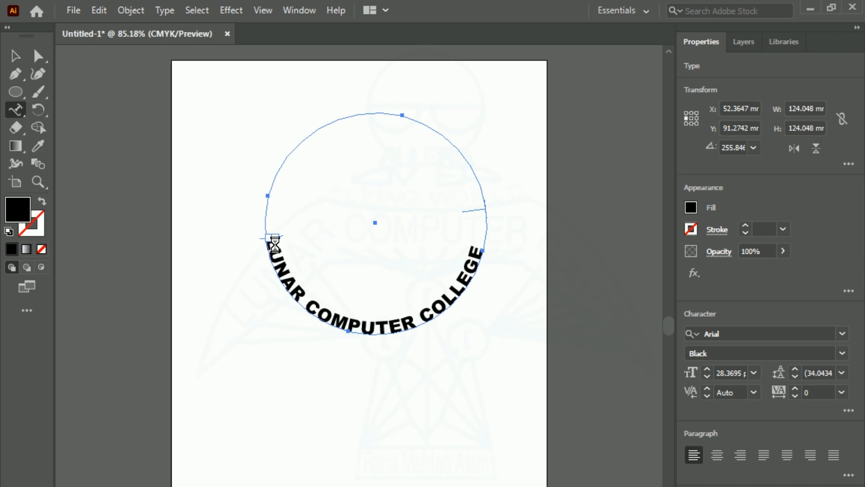
{"action": "left_click_drag", "start_coordinate": [268, 246], "coordinate": [484, 249]}
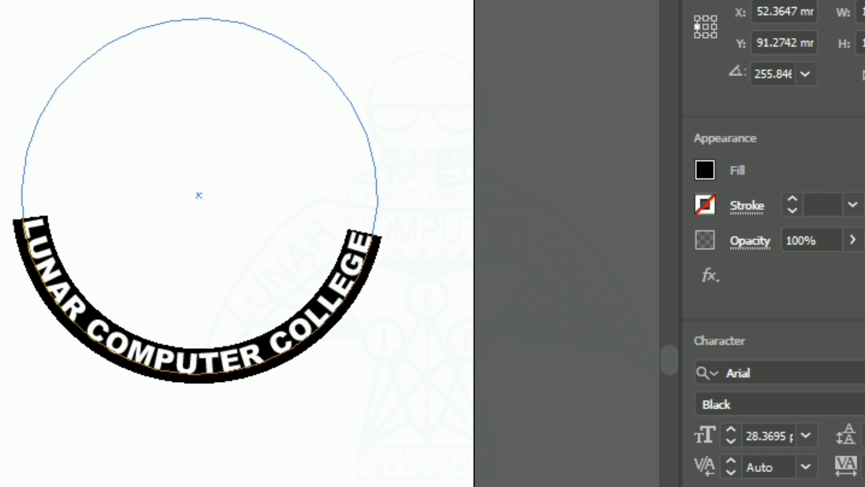
{"action": "key", "text": "Escape"}
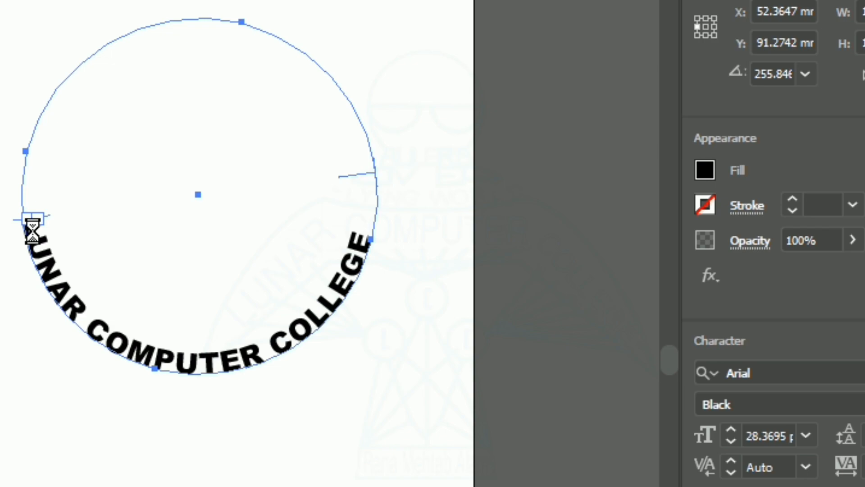
{"action": "left_click_drag", "start_coordinate": [30, 221], "coordinate": [374, 230]}
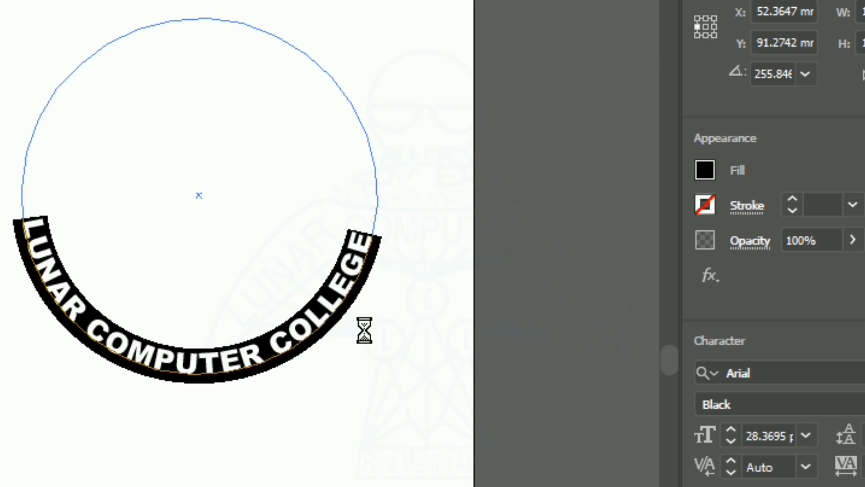
{"action": "left_click", "coordinate": [694, 168]}
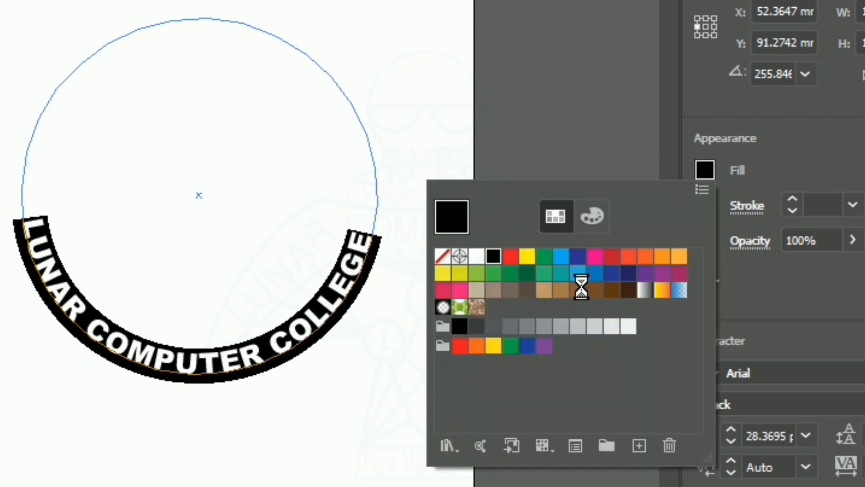
{"action": "left_click", "coordinate": [612, 257]}
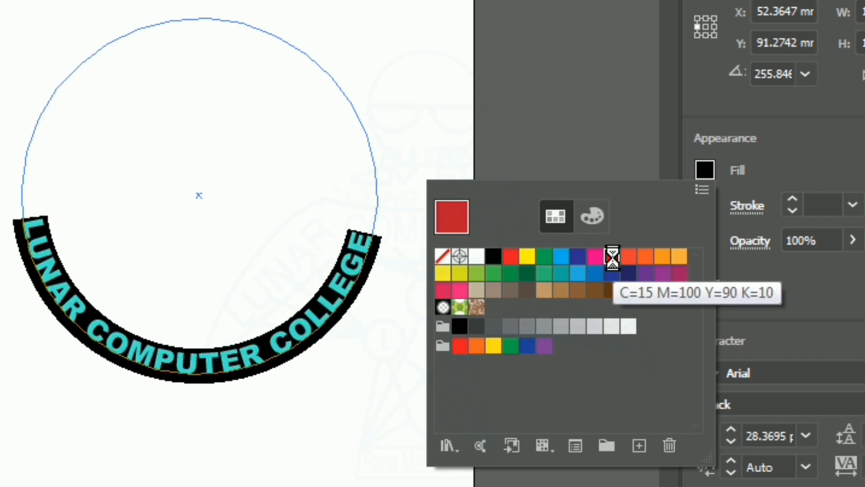
{"action": "left_click", "coordinate": [82, 360]}
{"action": "left_click", "coordinate": [117, 359]}
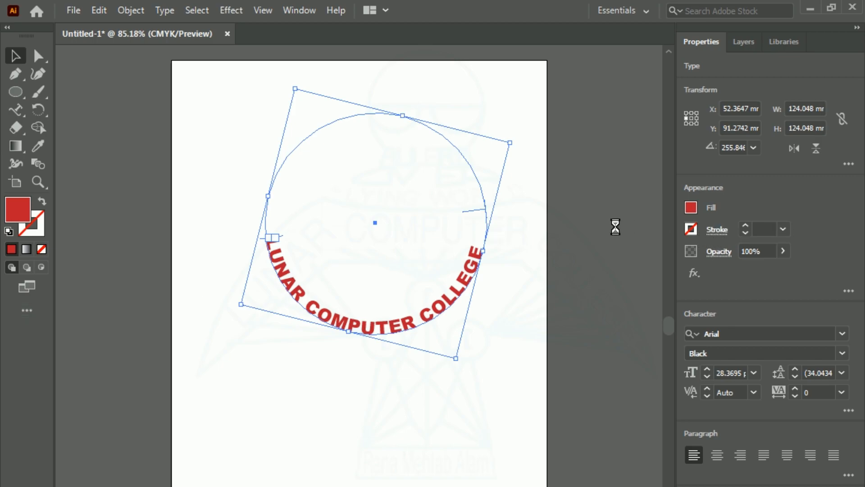
Step: Add a 3D Extrude & Bevel effect to the circular lettering, with the X-axis and Z-axis rotations set to 0°
{"action": "left_click", "coordinate": [231, 10]}
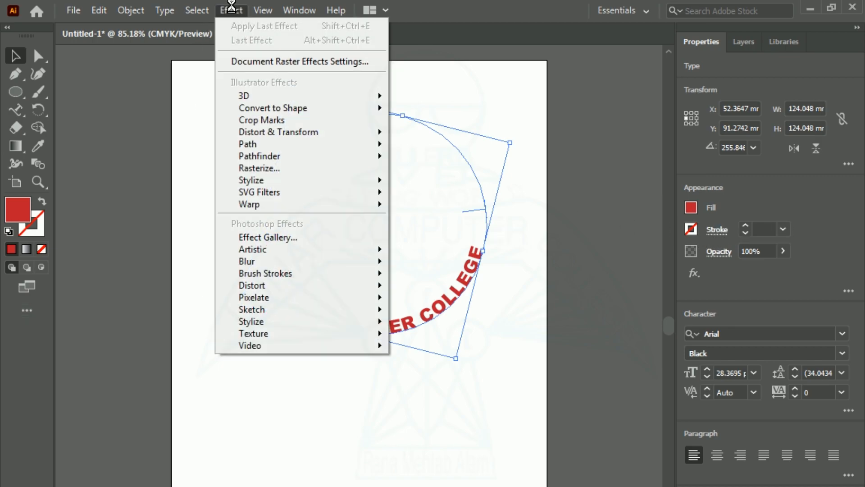
{"action": "mouse_move", "coordinate": [248, 94]}
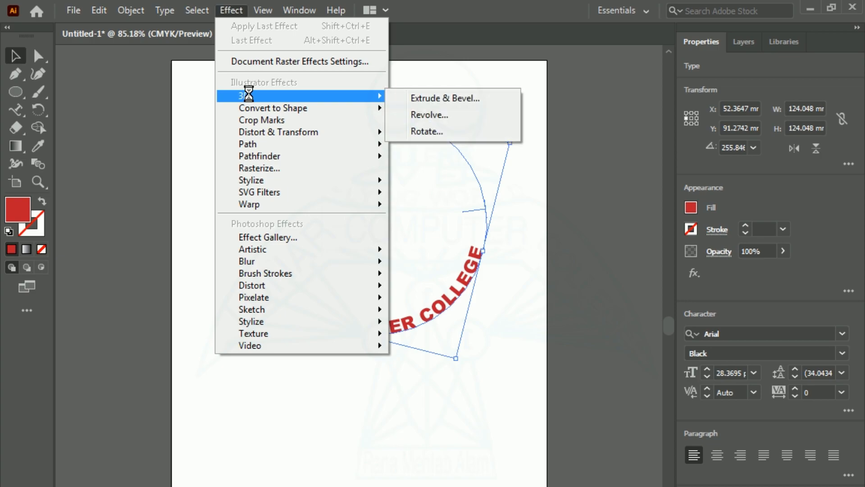
{"action": "left_click", "coordinate": [415, 95]}
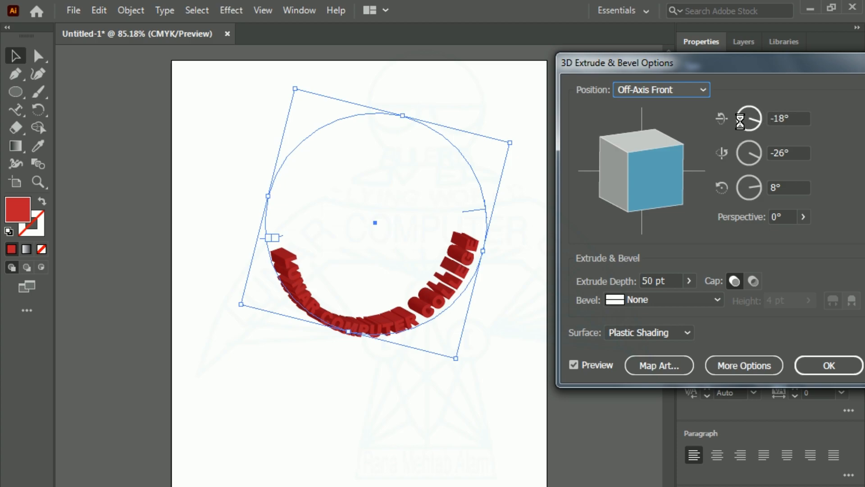
{"action": "left_click", "coordinate": [786, 118]}
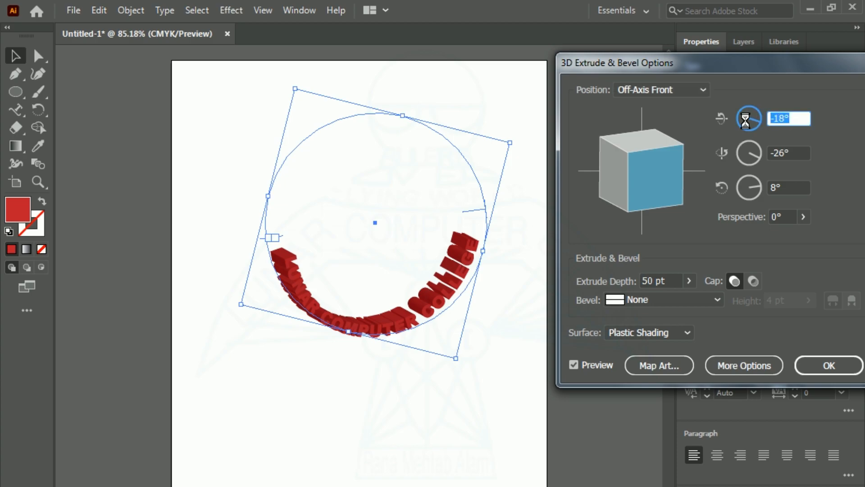
{"action": "type", "text": "0"}
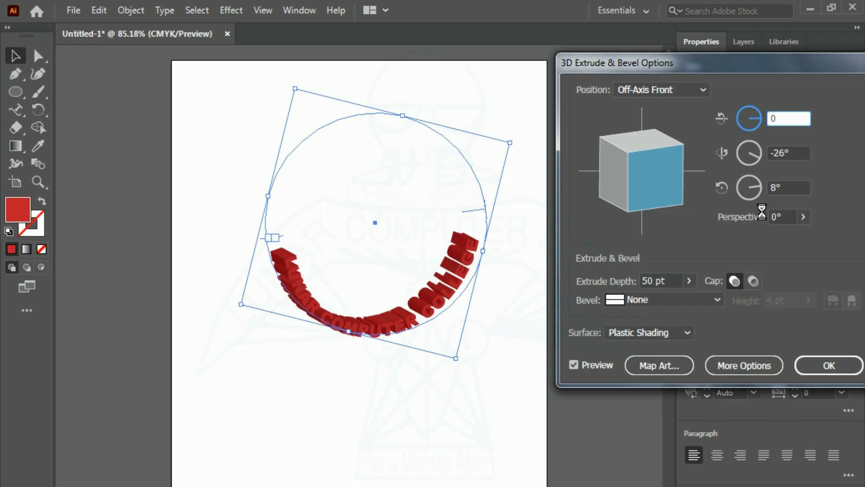
{"action": "left_click", "coordinate": [788, 187]}
{"action": "type", "text": "0"}
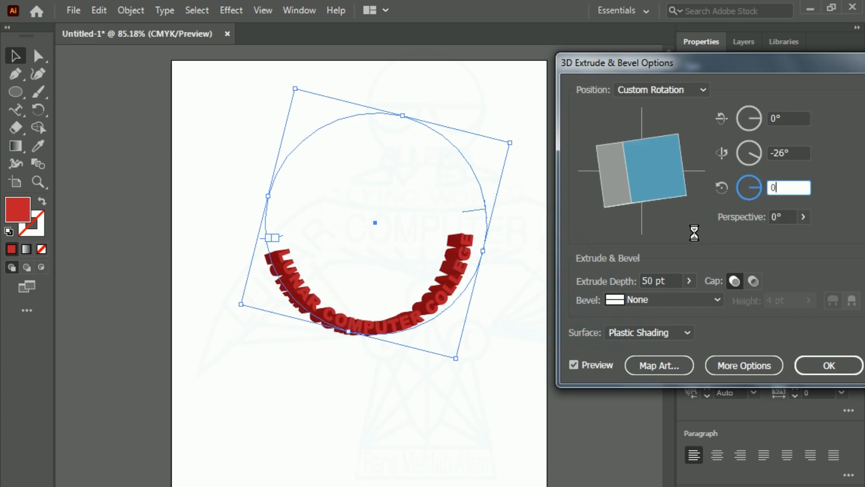
Step: Try a Y-axis rotation of -20° for the extruded lettering
{"action": "left_click_drag", "start_coordinate": [787, 154], "coordinate": [755, 157]}
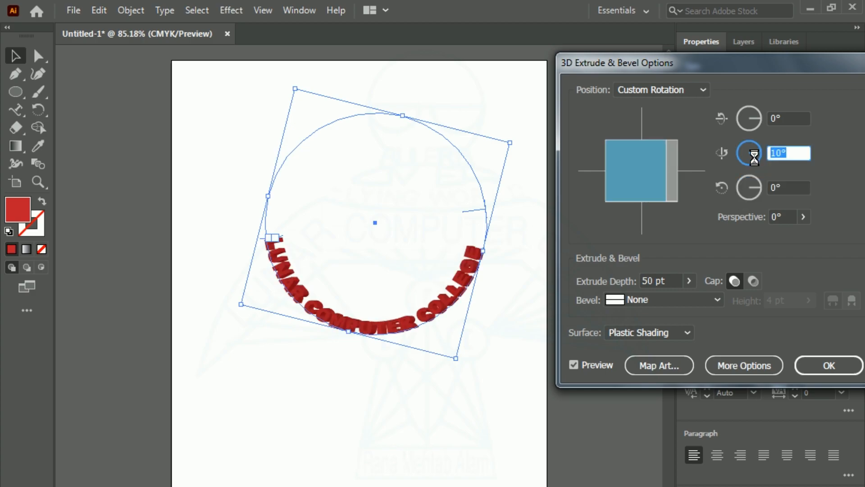
{"action": "type", "text": "-"}
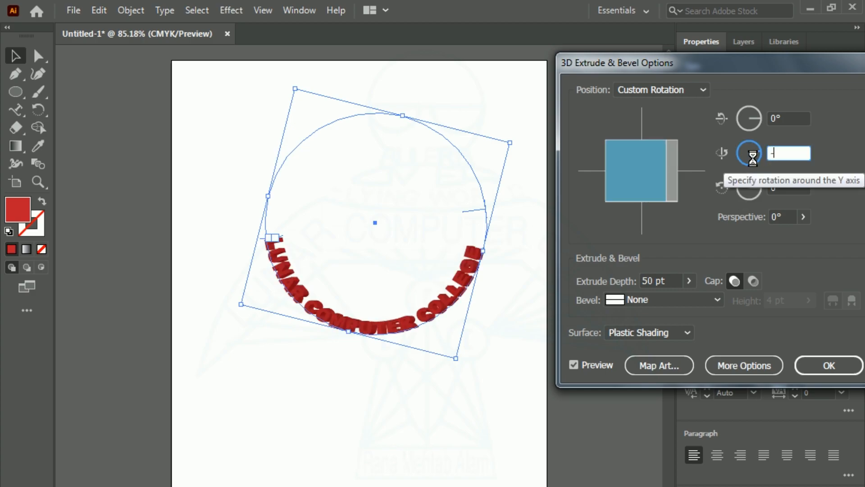
{"action": "type", "text": "20"}
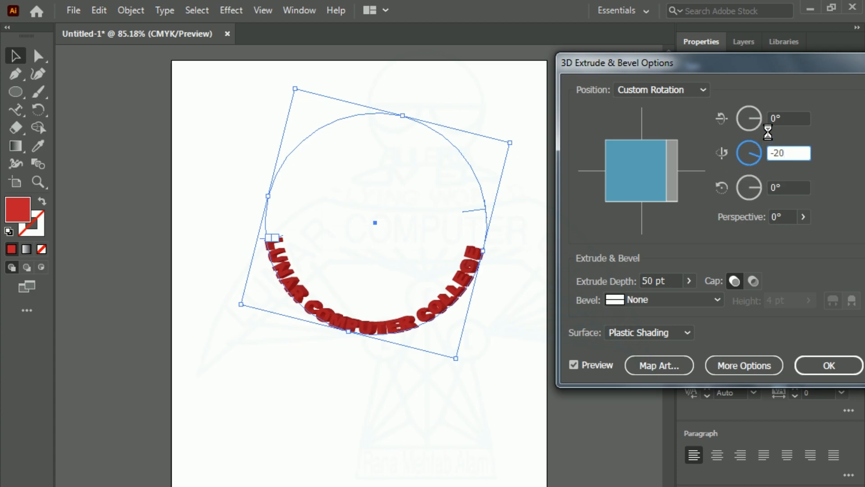
{"action": "left_click", "coordinate": [788, 120]}
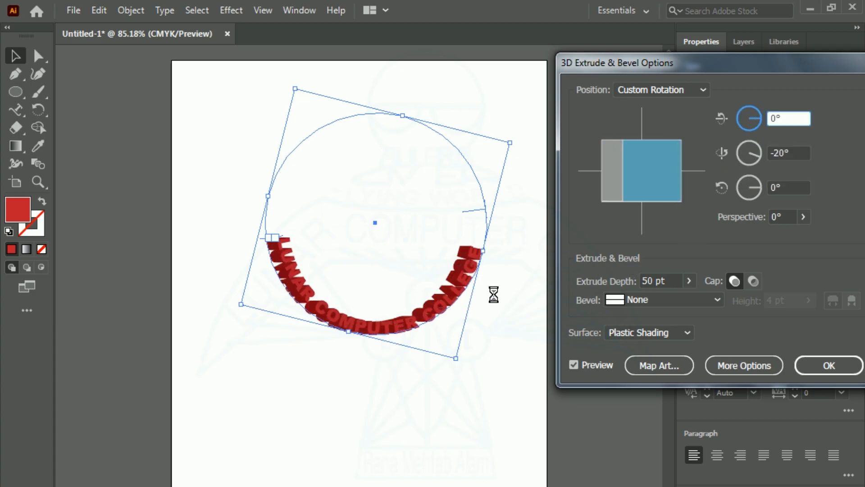
Step: Set the extrusion's Y-axis rotation to -30° and apply the 3D effect to the lettering
{"action": "left_click", "coordinate": [795, 154]}
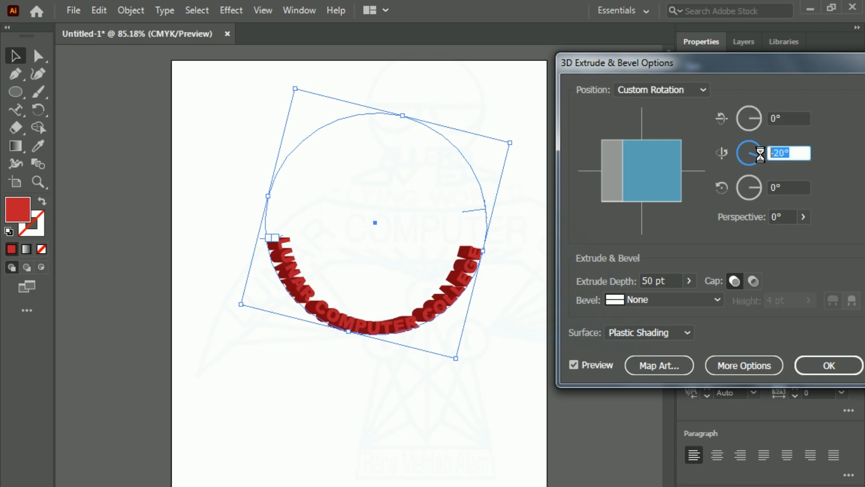
{"action": "type", "text": "-30"}
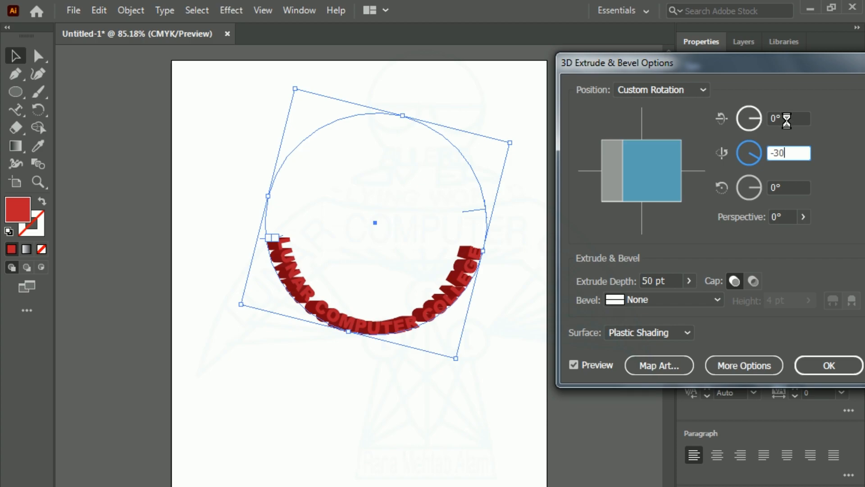
{"action": "left_click", "coordinate": [786, 119]}
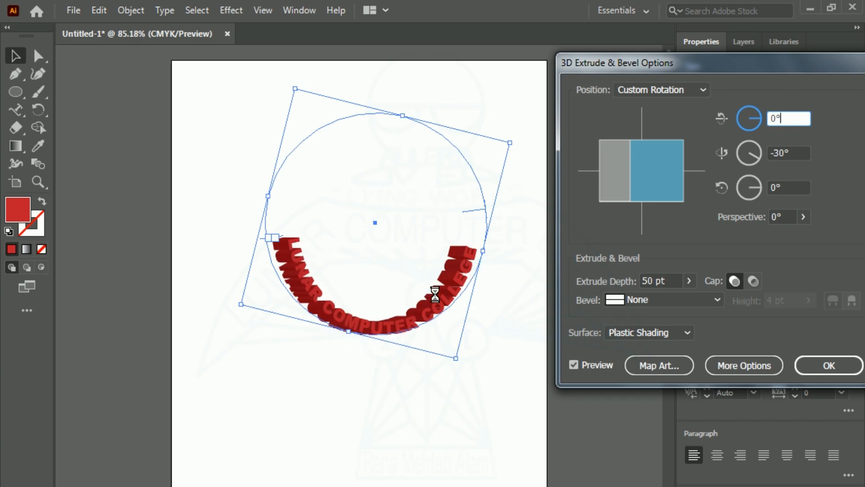
{"action": "left_click", "coordinate": [800, 363]}
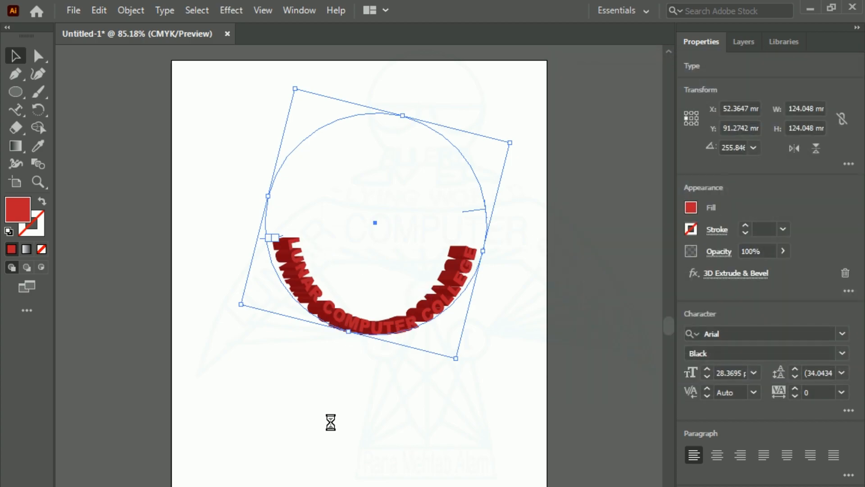
Step: Give the extruded lettering a light orange 1 pt stroke and deselect it
{"action": "left_click", "coordinate": [690, 229]}
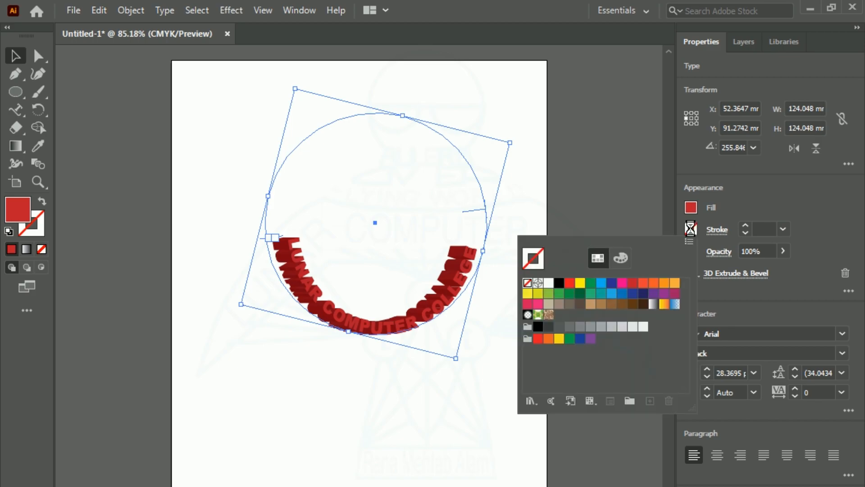
{"action": "left_click", "coordinate": [601, 282]}
{"action": "left_click", "coordinate": [674, 283]}
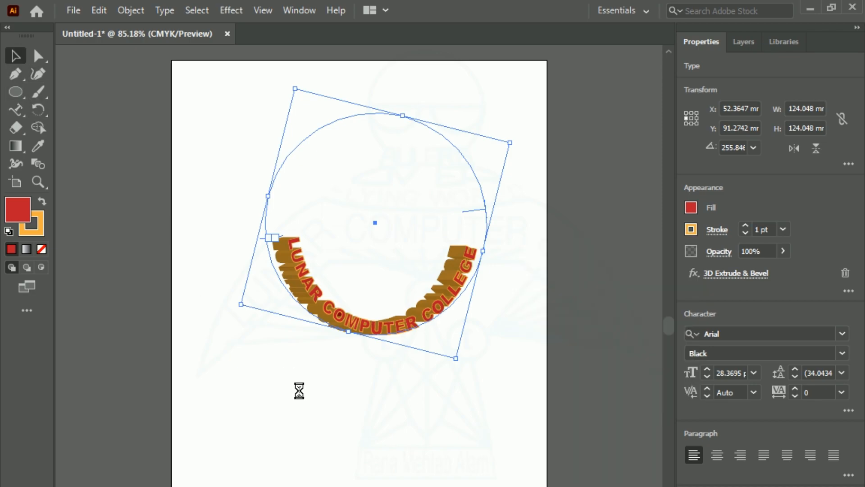
{"action": "left_click", "coordinate": [299, 391]}
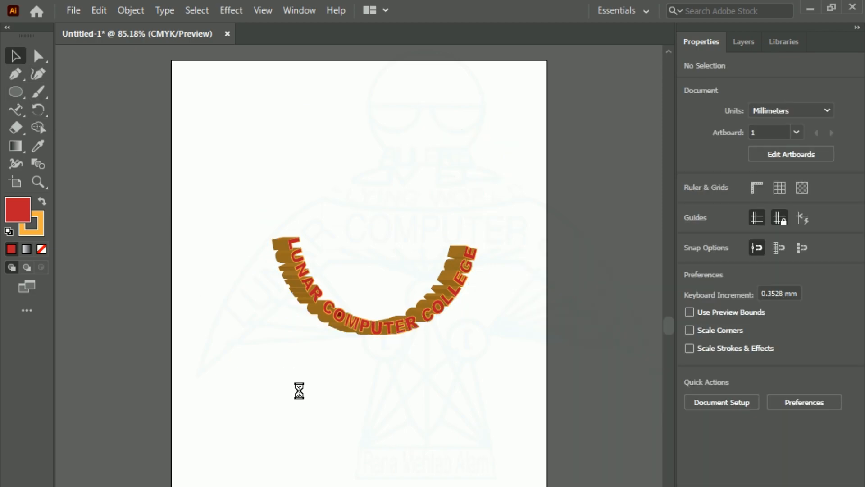
Step: Shift the extruded circular text slightly to the left on the artboard and deselect it
{"action": "left_click", "coordinate": [39, 181]}
{"action": "left_click_drag", "start_coordinate": [238, 203], "coordinate": [491, 368]}
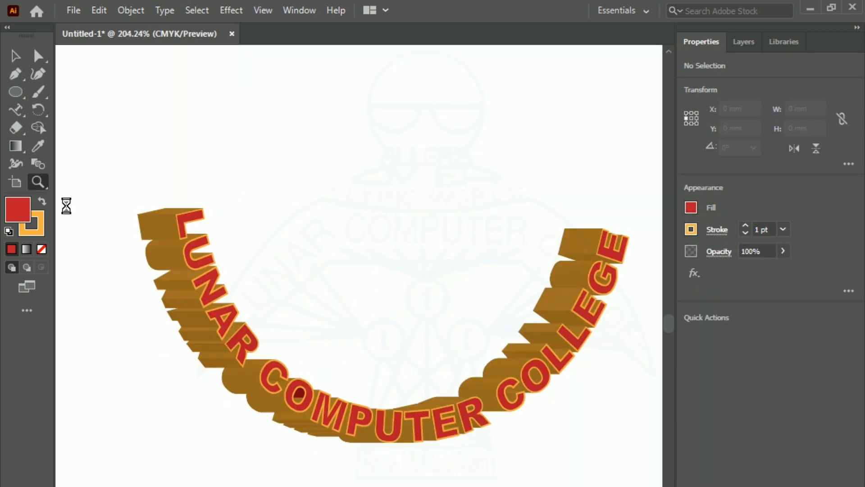
{"action": "left_click", "coordinate": [15, 56]}
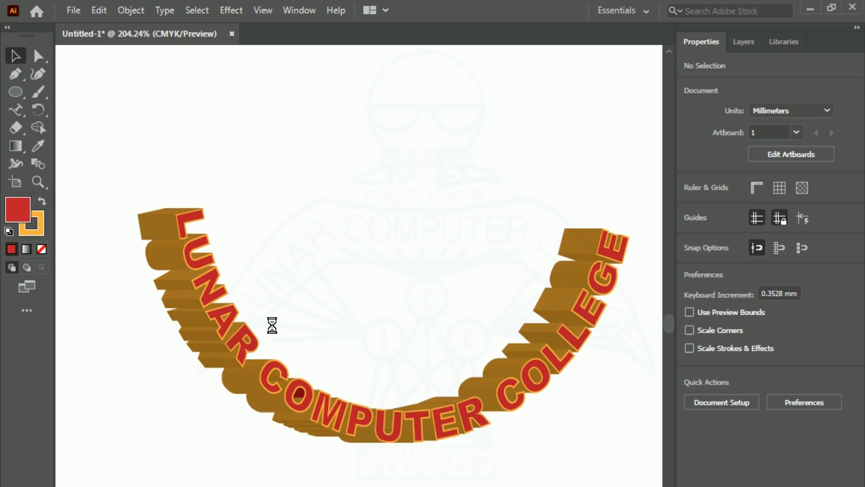
{"action": "left_click", "coordinate": [376, 433]}
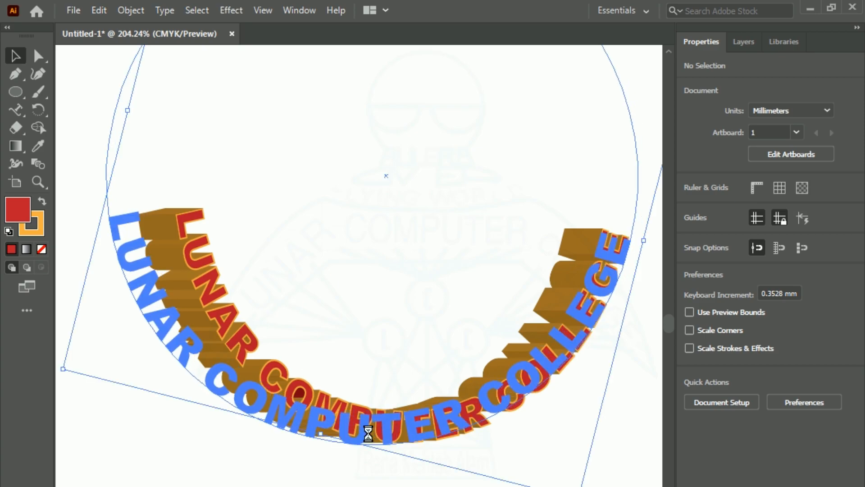
{"action": "key", "text": "ctrl+shift+a"}
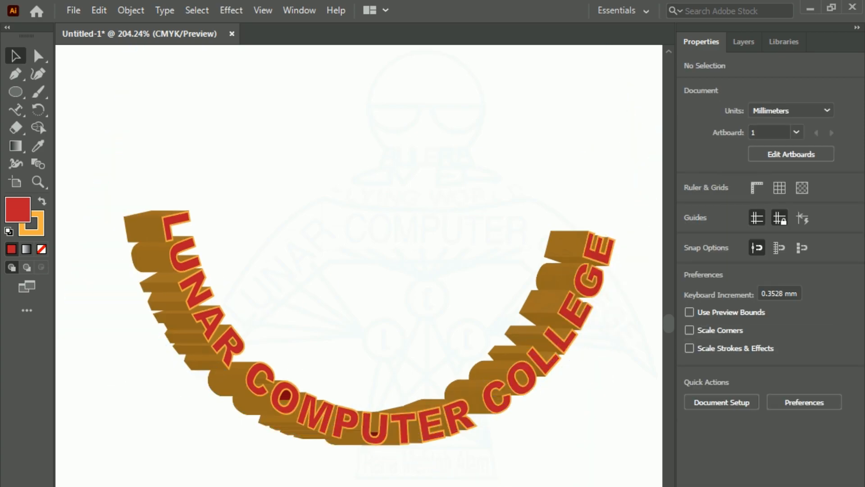